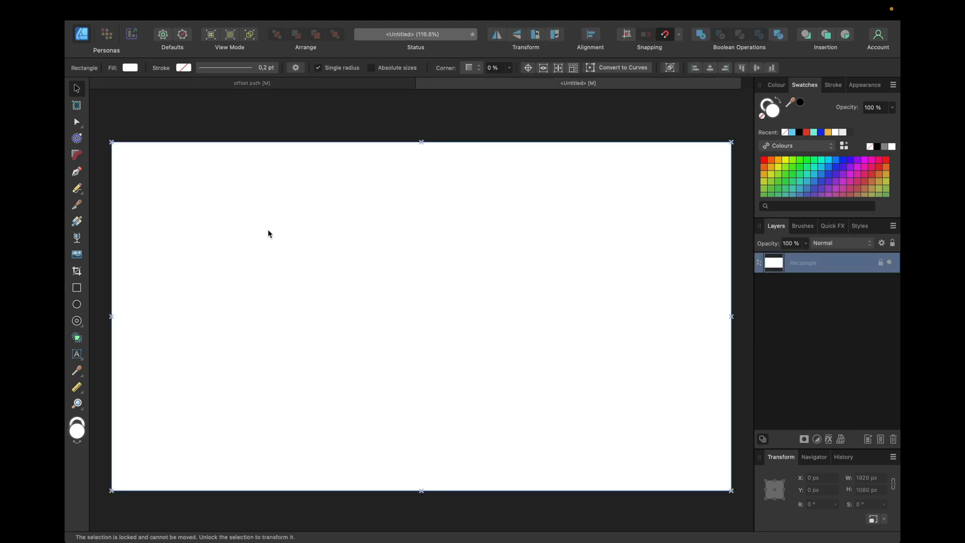
Step: Draw a red rectangle about 888 × 255 px and move it to the centre of the page
{"action": "left_click", "coordinate": [77, 287]}
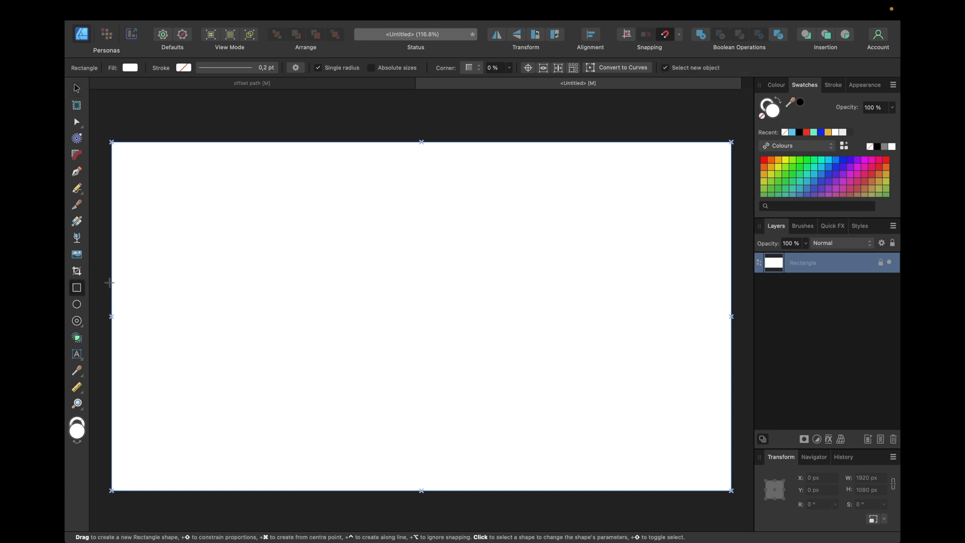
{"action": "left_click_drag", "start_coordinate": [267, 219], "coordinate": [553, 300]}
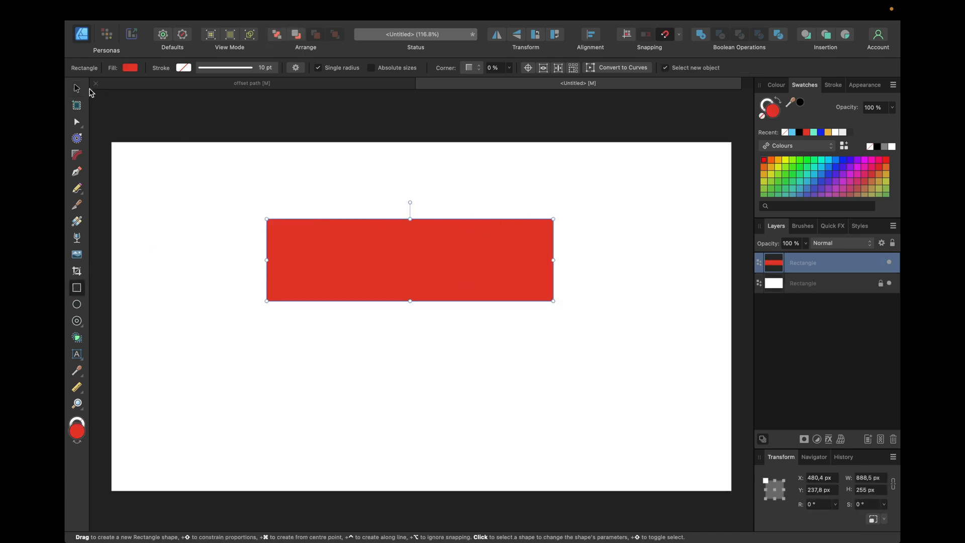
{"action": "left_click", "coordinate": [78, 89]}
{"action": "left_click_drag", "start_coordinate": [442, 264], "coordinate": [452, 306]}
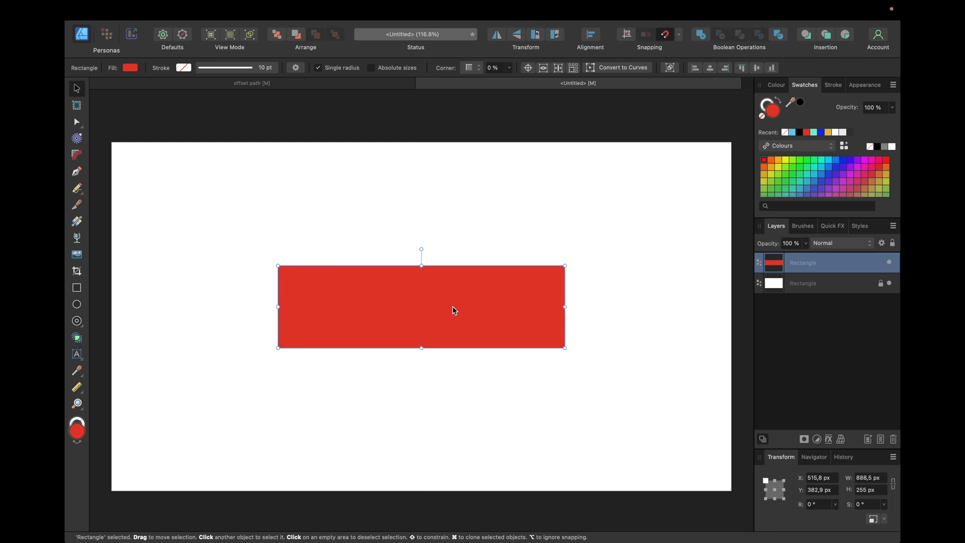
Step: Duplicate the red rectangle and hide the lower copy
{"action": "key", "text": "super+j"}
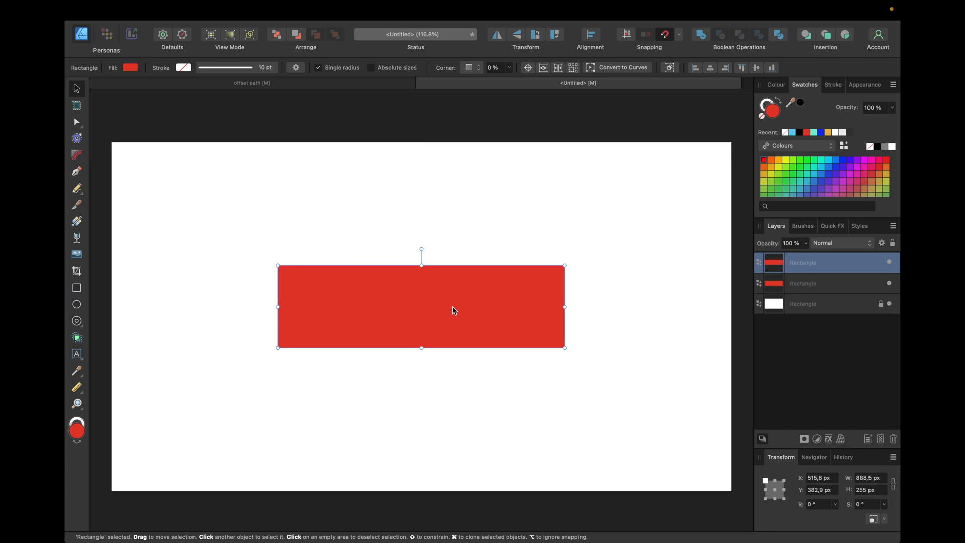
{"action": "left_click", "coordinate": [890, 283]}
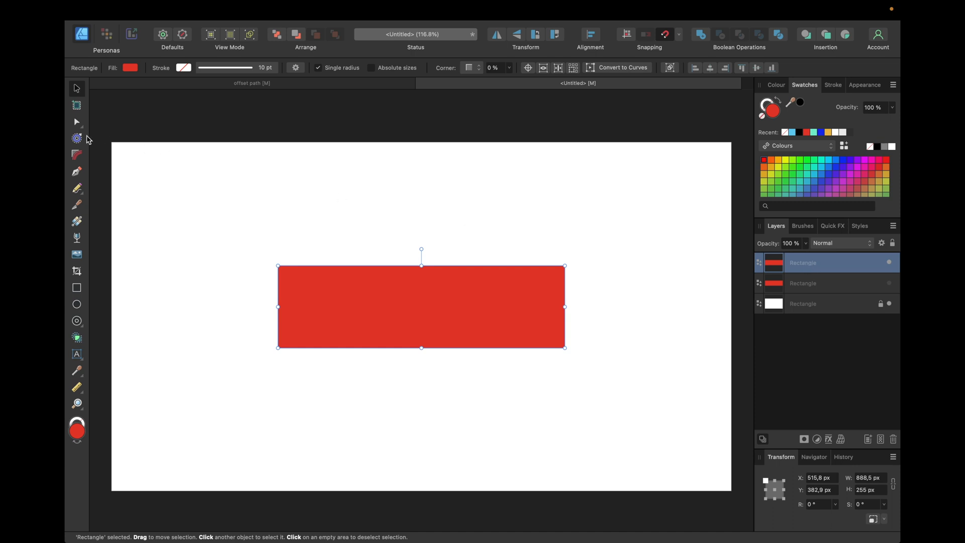
Step: Apply an inward contour with a radius of -20 px to the visible red rectangle
{"action": "left_click", "coordinate": [76, 138]}
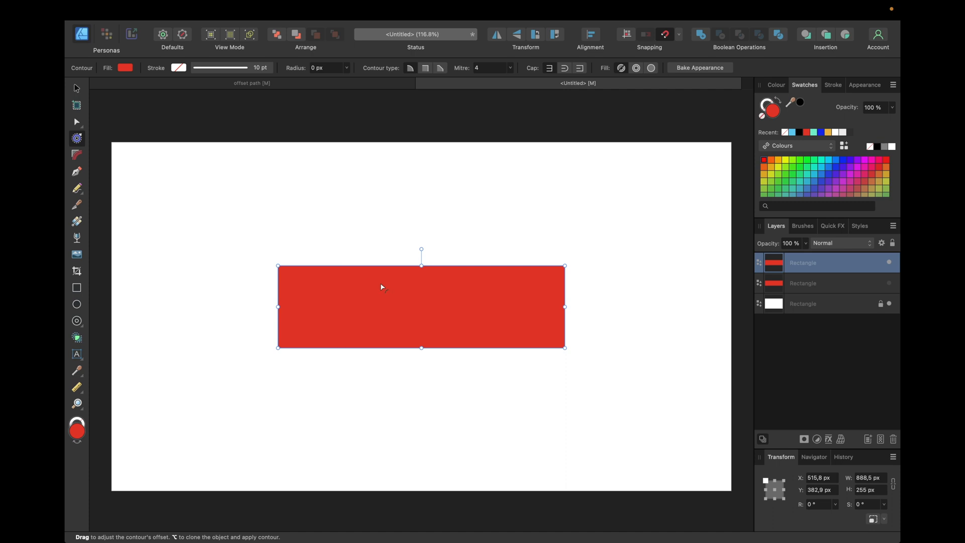
{"action": "mouse_move", "coordinate": [381, 287]}
{"action": "left_mouse_down"}
{"action": "mouse_move", "coordinate": [394, 191]}
{"action": "mouse_move", "coordinate": [377, 291]}
{"action": "left_mouse_up"}
{"action": "left_click", "coordinate": [320, 68]}
{"action": "type", "text": "-20"}
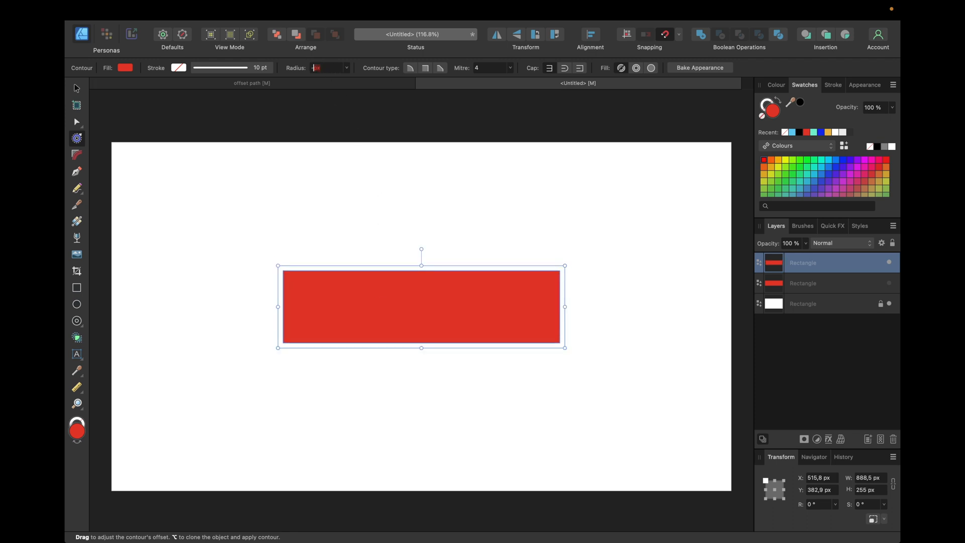
{"action": "key", "text": "Return"}
Step: Set the rectangle's contour radius to 30 px with sharp corners and bake the appearance
{"action": "left_click", "coordinate": [316, 68]}
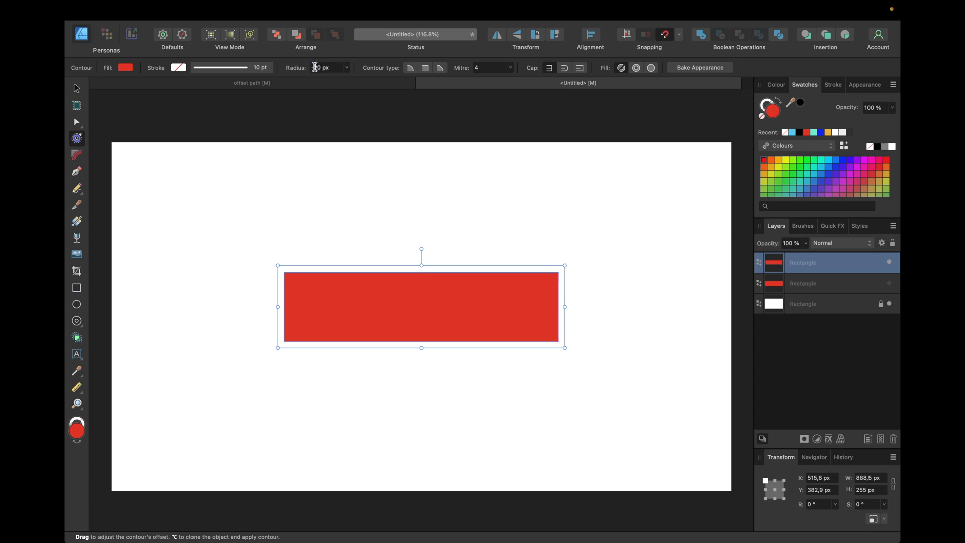
{"action": "key", "text": "BackSpace"}
{"action": "type", "text": "30"}
{"action": "key", "text": "Return"}
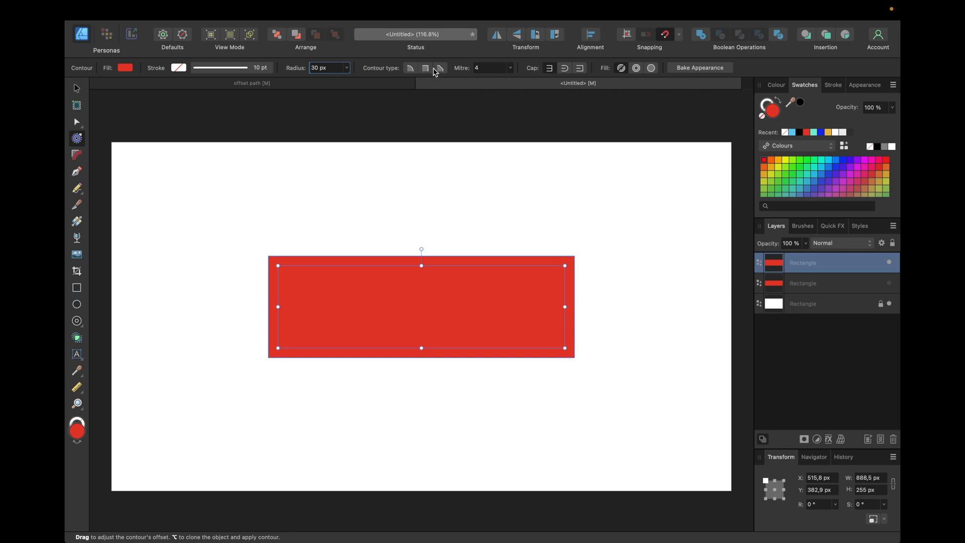
{"action": "left_click", "coordinate": [429, 71]}
{"action": "left_click", "coordinate": [429, 70]}
{"action": "left_click", "coordinate": [684, 69]}
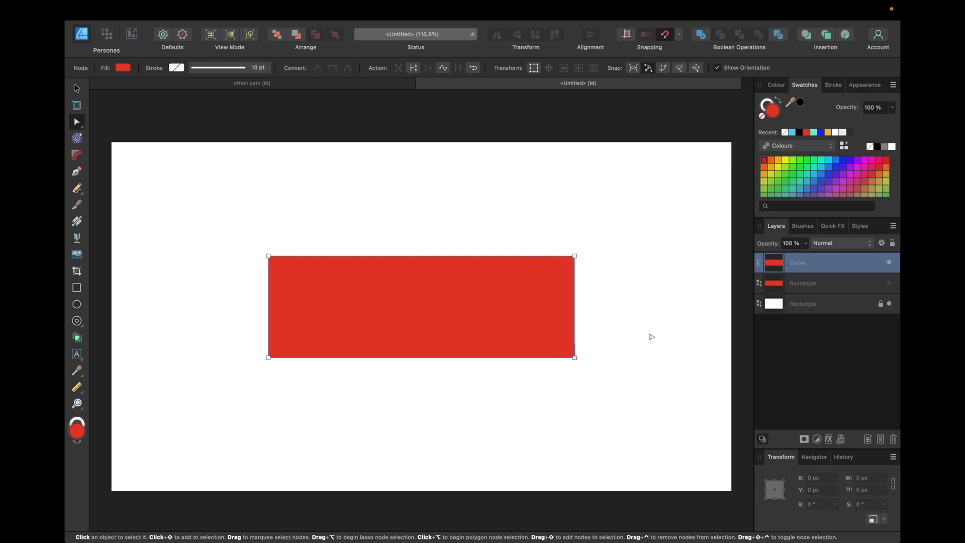
Step: Move the baked curve below the original rectangle, and make that rectangle visible with a yellow fill
{"action": "left_click_drag", "start_coordinate": [802, 262], "coordinate": [803, 294]}
{"action": "left_click", "coordinate": [816, 268]}
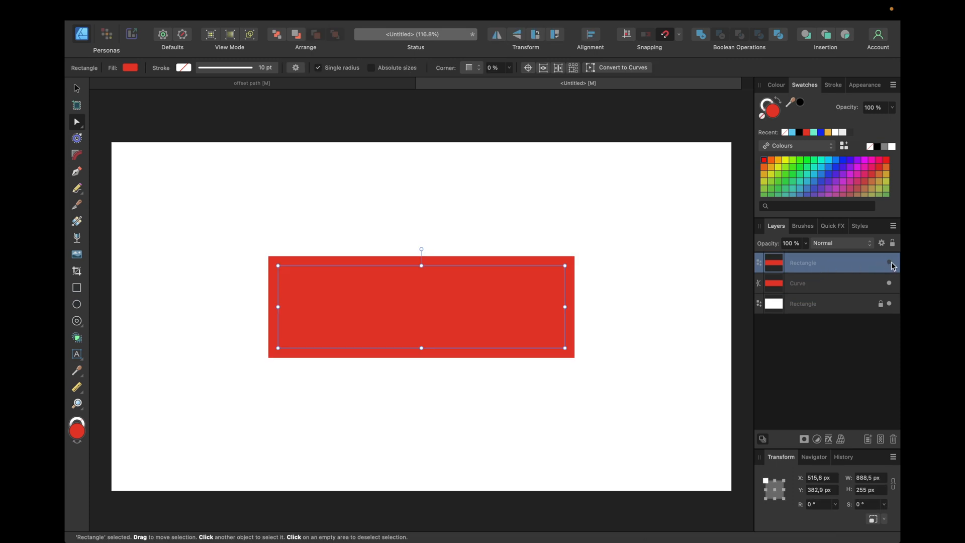
{"action": "left_click", "coordinate": [785, 160]}
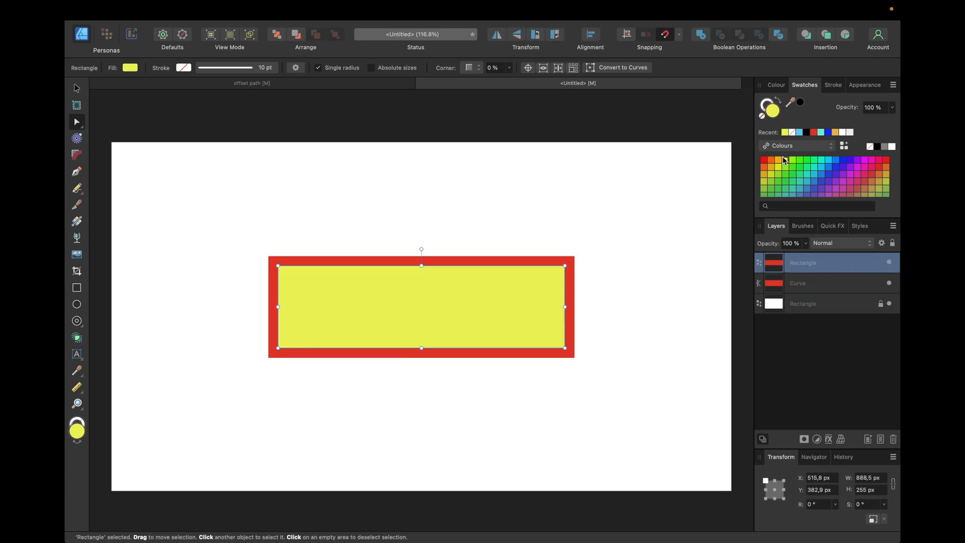
{"action": "left_click", "coordinate": [609, 125]}
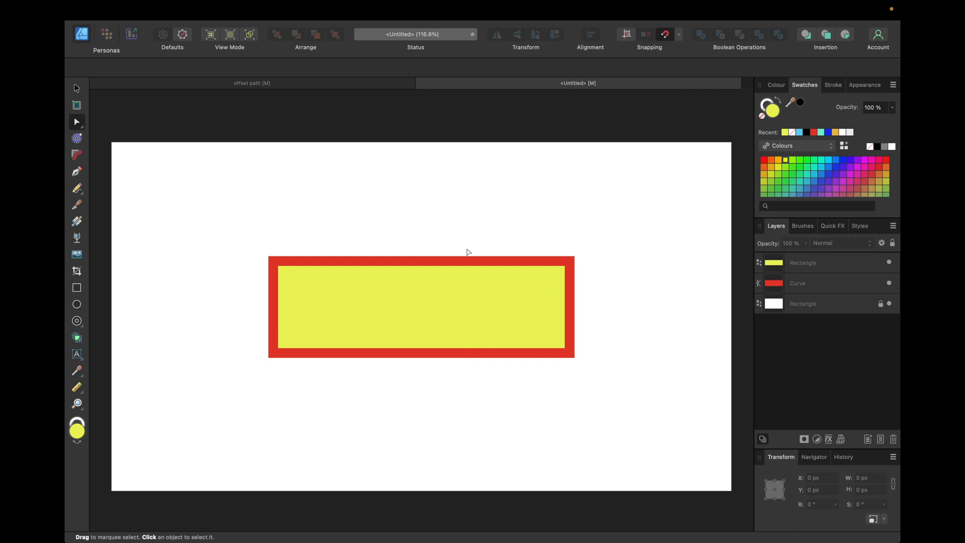
Step: Delete the yellow rectangle and the red offset curve, keeping only the locked white background
{"action": "key", "text": "v"}
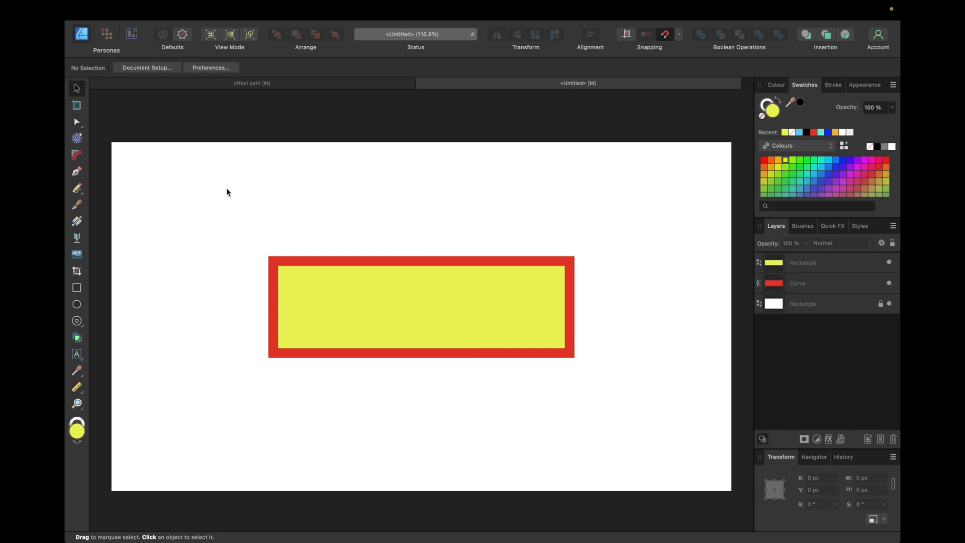
{"action": "left_click_drag", "start_coordinate": [253, 174], "coordinate": [574, 409]}
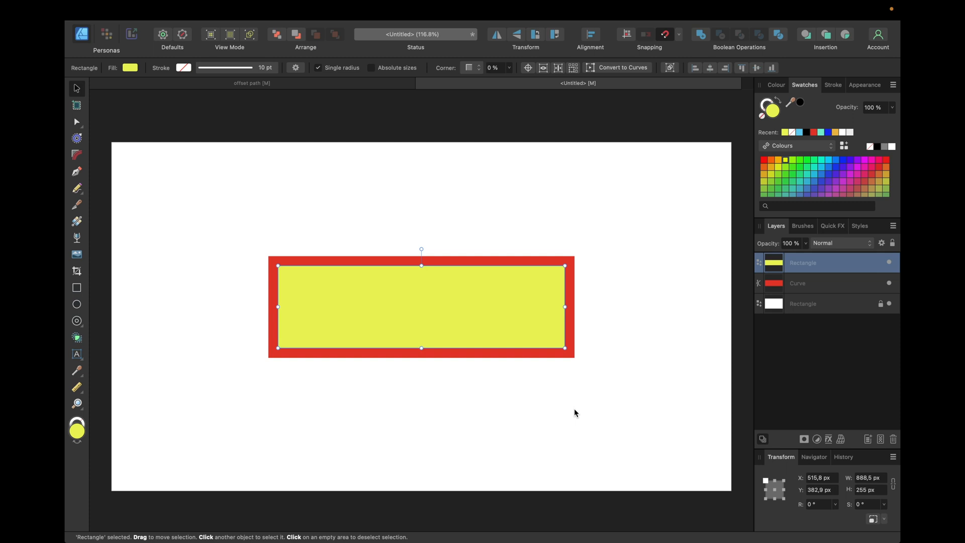
{"action": "key", "text": "Delete"}
{"action": "key", "text": "Delete"}
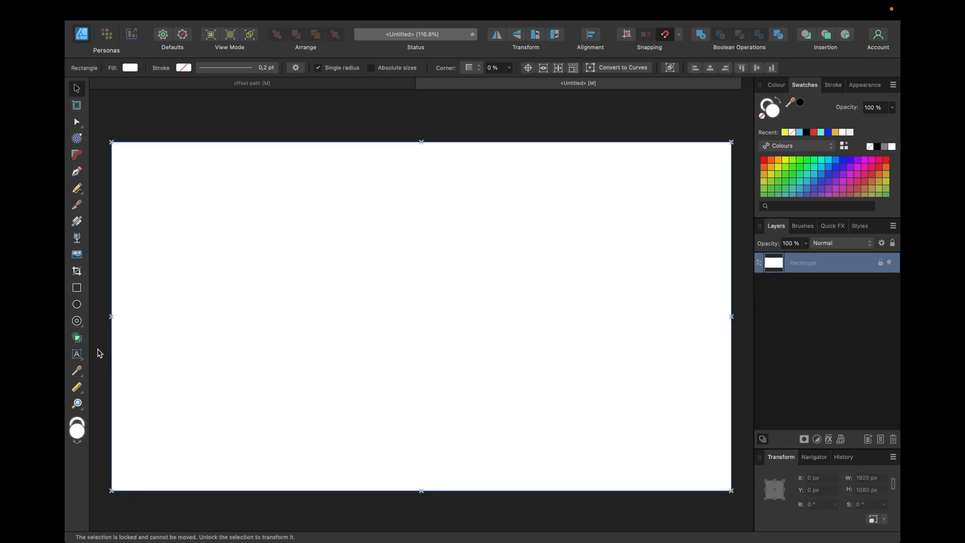
Step: Add the art text "AFFINITY" in black and move it to the centre of the page
{"action": "left_click", "coordinate": [78, 355]}
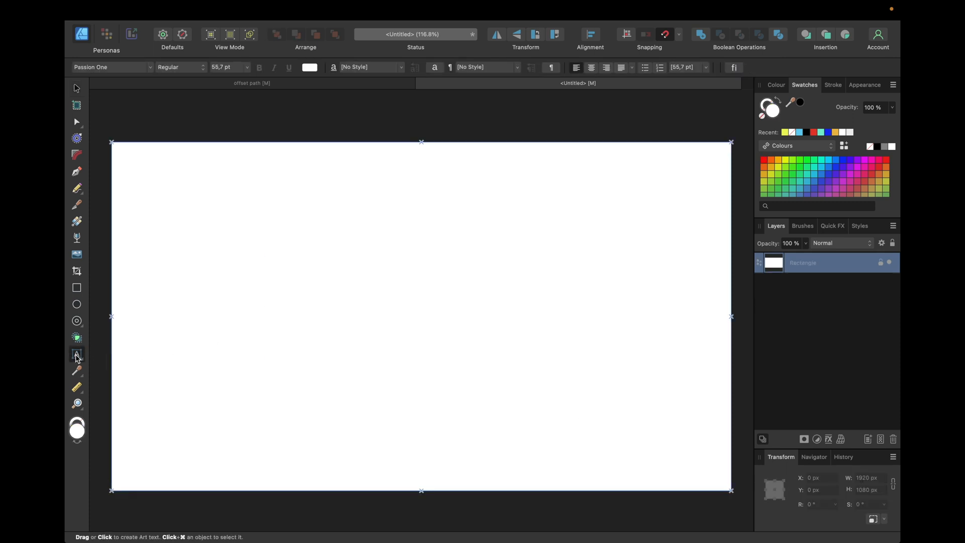
{"action": "left_click", "coordinate": [314, 282]}
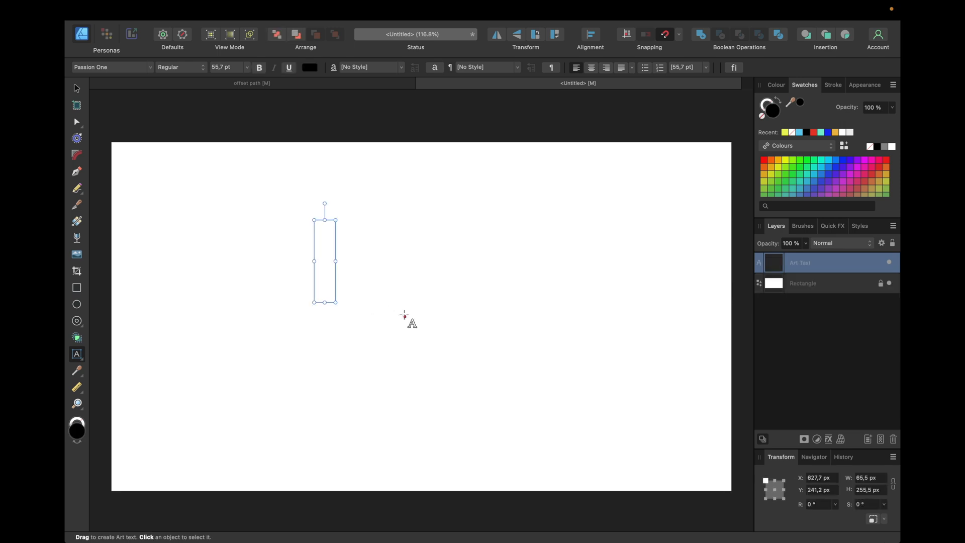
{"action": "type", "text": "AF"}
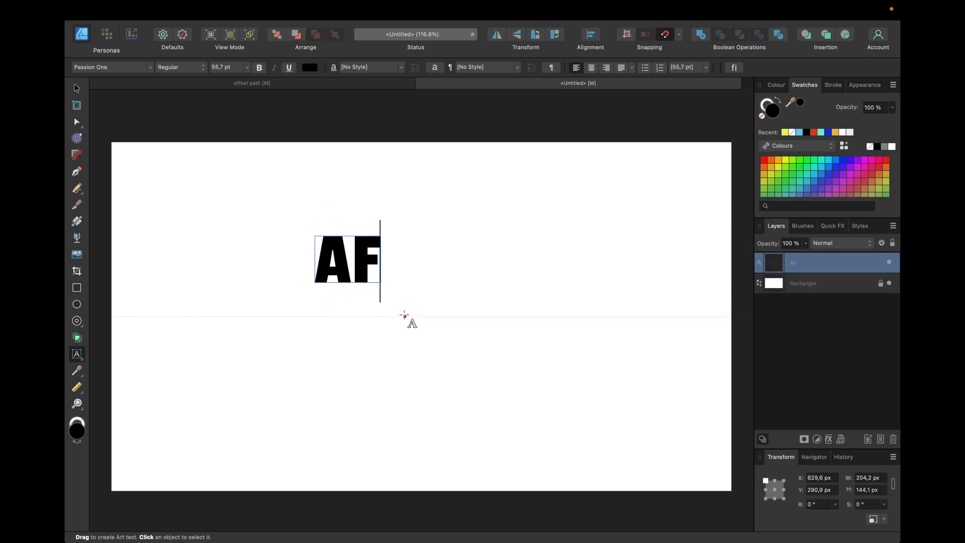
{"action": "type", "text": "FINITY"}
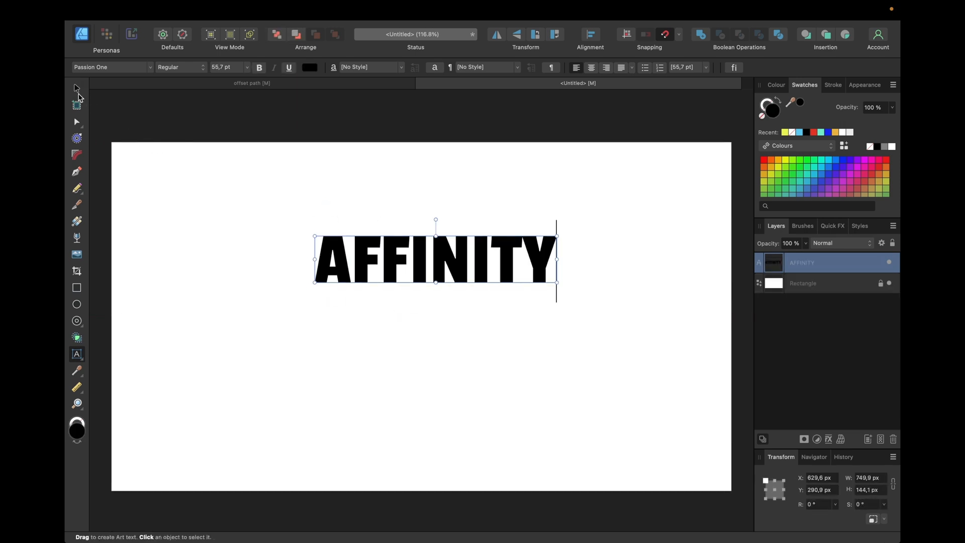
{"action": "left_click", "coordinate": [76, 88]}
{"action": "left_click_drag", "start_coordinate": [469, 252], "coordinate": [456, 315]}
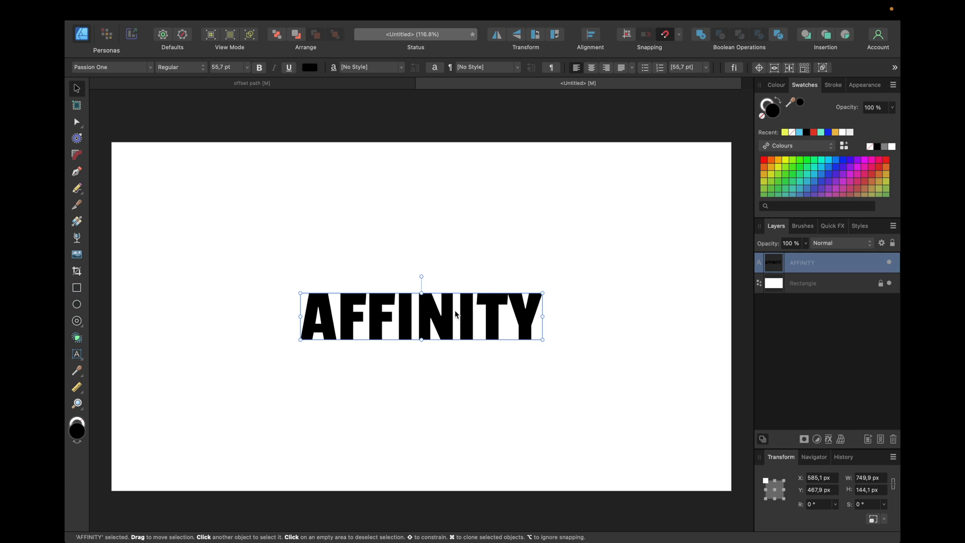
Step: Duplicate the AFFINITY text and apply a 30 px contour with sharp corners to the copy
{"action": "key", "text": "super+j"}
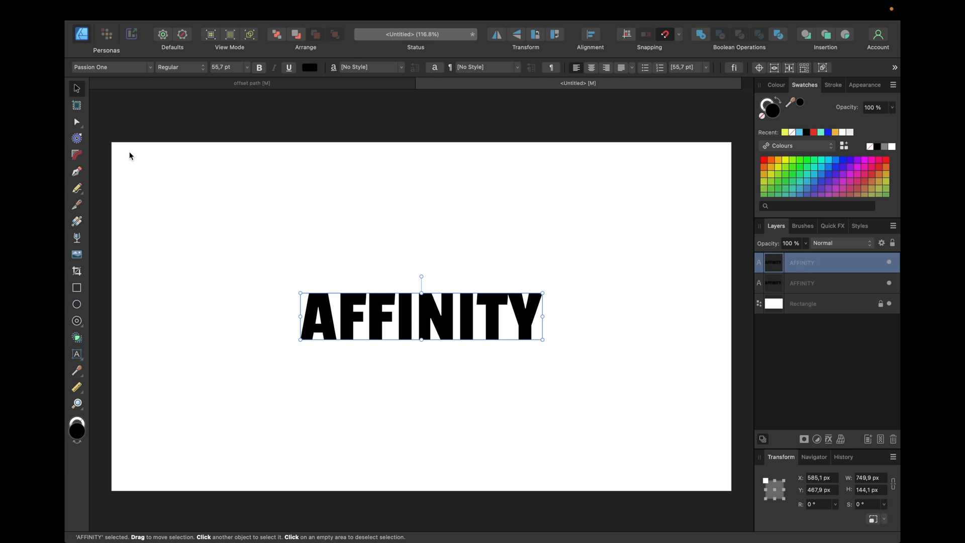
{"action": "left_click", "coordinate": [78, 138]}
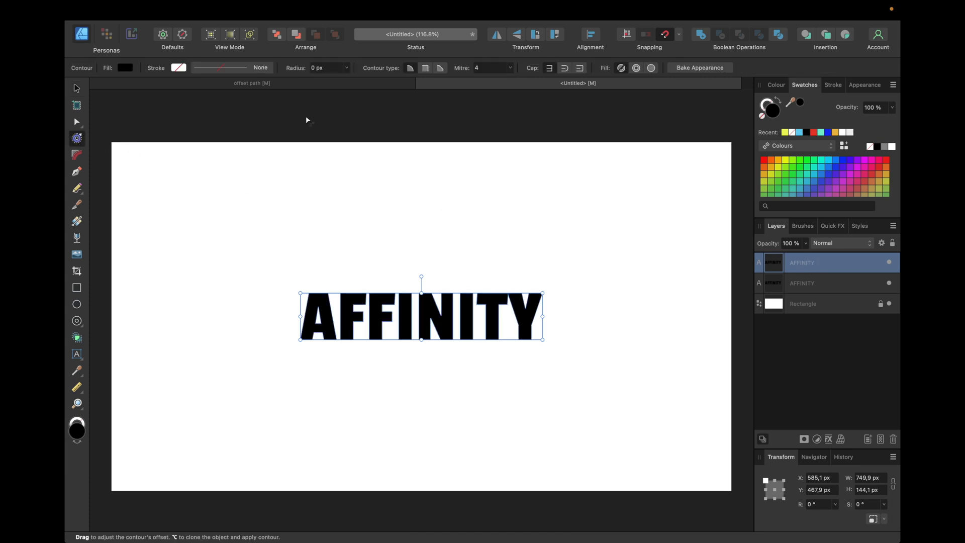
{"action": "left_click", "coordinate": [311, 70]}
{"action": "type", "text": "30"}
{"action": "key", "text": "Return"}
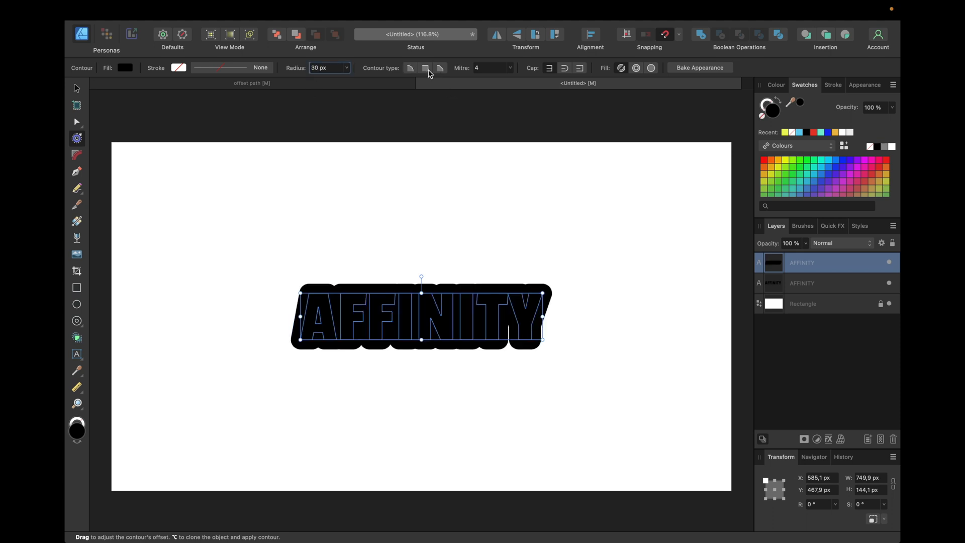
{"action": "left_click", "coordinate": [426, 68]}
Step: Set the text copy's contour radius to 25 px and bake its appearance
{"action": "left_click", "coordinate": [313, 71]}
{"action": "type", "text": "25"}
{"action": "key", "text": "Return"}
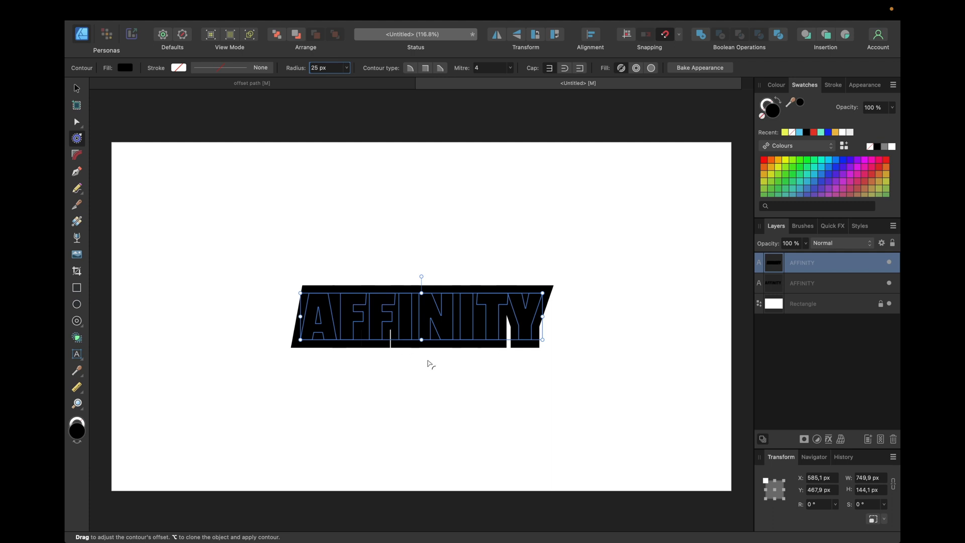
{"action": "left_click", "coordinate": [703, 69]}
Step: Move the baked letter group below the original AFFINITY text and fill the text yellow
{"action": "left_click_drag", "start_coordinate": [791, 264], "coordinate": [793, 296]}
{"action": "left_click", "coordinate": [800, 272]}
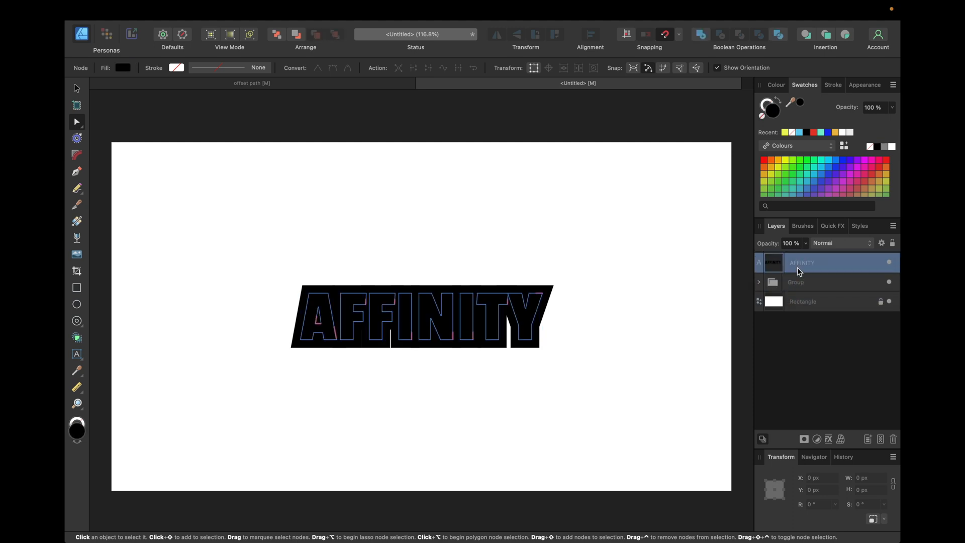
{"action": "left_click", "coordinate": [786, 160]}
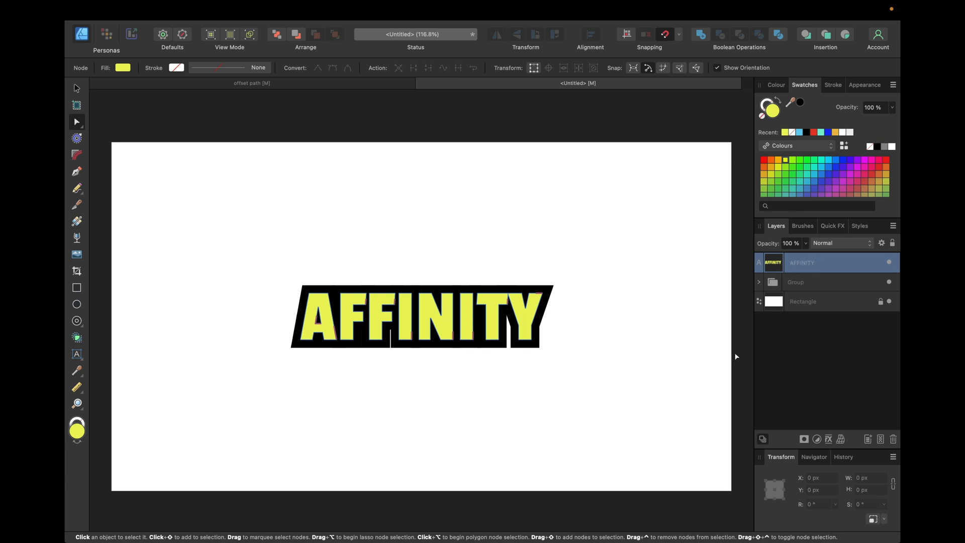
Step: Examine the curves inside the baked letter group and the artwork in the offset path document
{"action": "left_click", "coordinate": [795, 283]}
{"action": "left_click", "coordinate": [759, 282]}
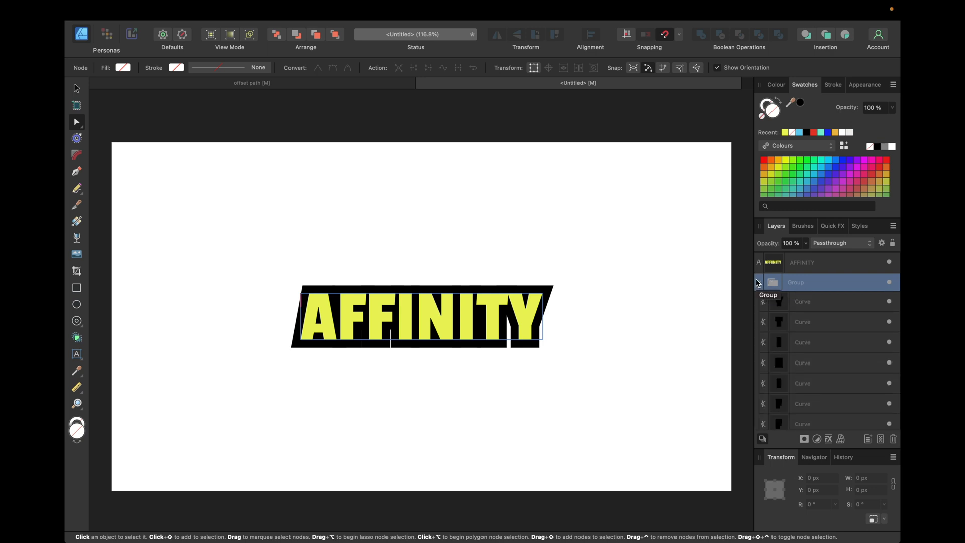
{"action": "left_click", "coordinate": [759, 282]}
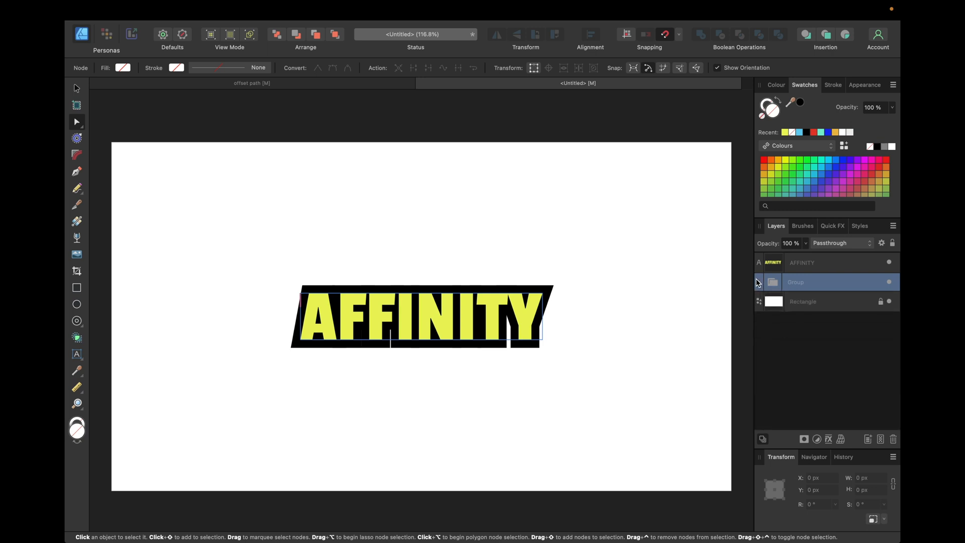
{"action": "left_click", "coordinate": [352, 84]}
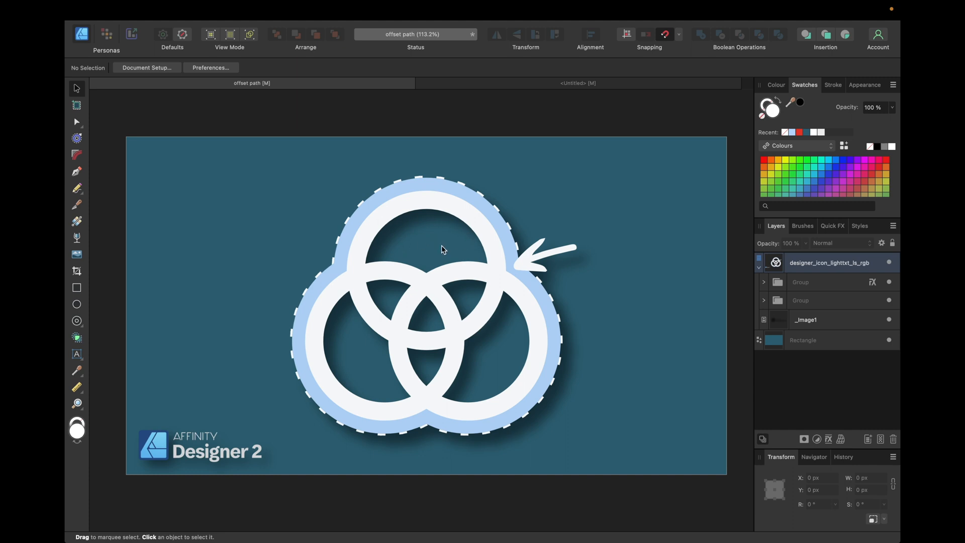
{"action": "left_click", "coordinate": [483, 86]}
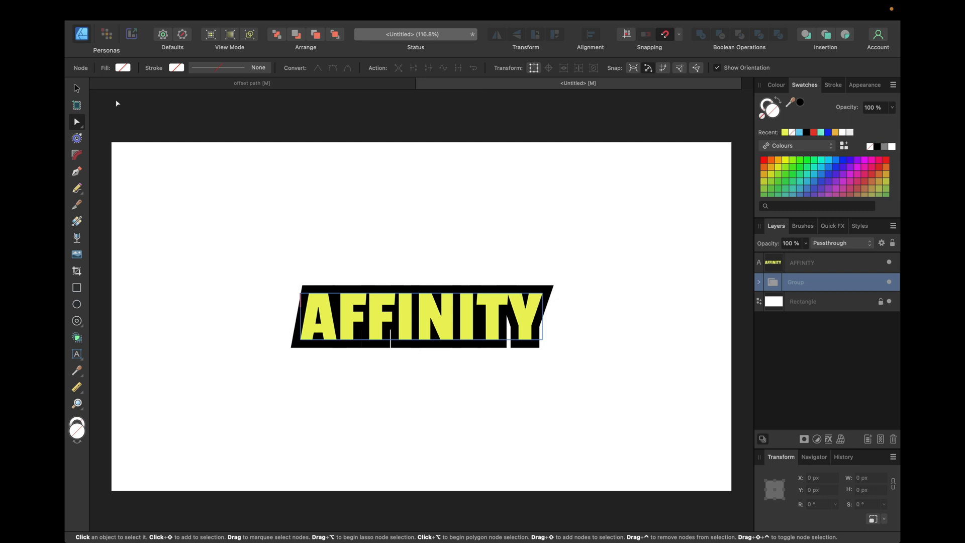
Step: Delete the yellow AFFINITY text together with its black offset group
{"action": "left_click", "coordinate": [76, 88]}
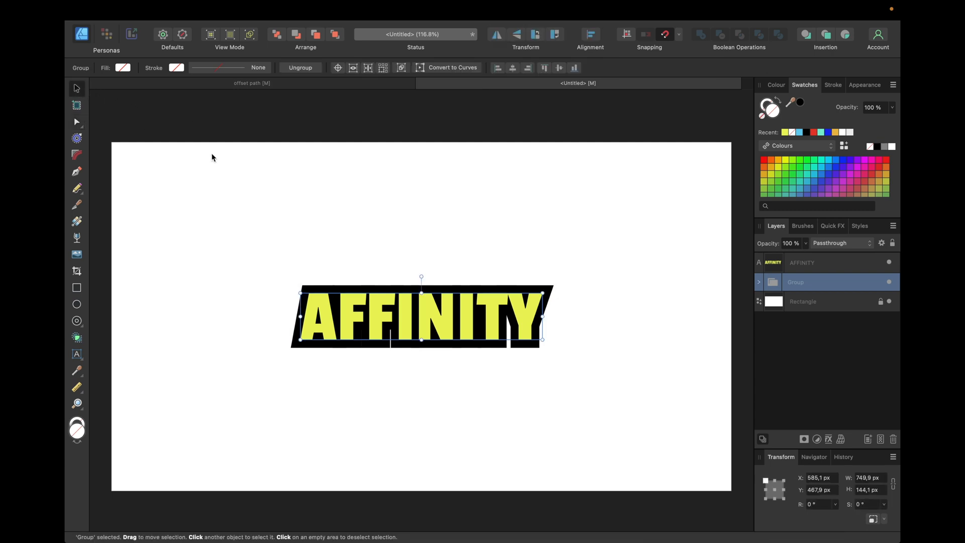
{"action": "left_click_drag", "start_coordinate": [243, 135], "coordinate": [594, 413]}
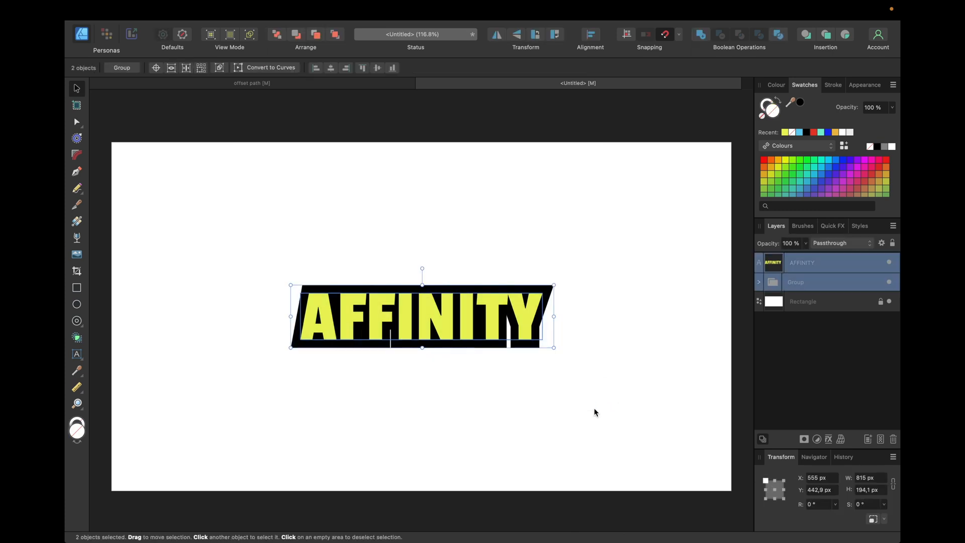
{"action": "key", "text": "Delete"}
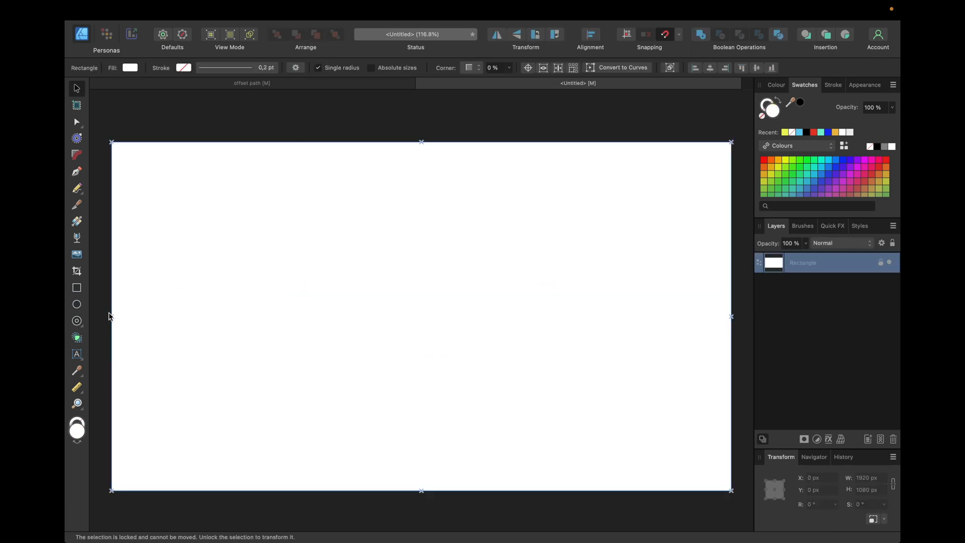
Step: Draw a donut about 666 px across in the middle of the page with a 69% hole radius, and fill it red
{"action": "left_click", "coordinate": [83, 328]}
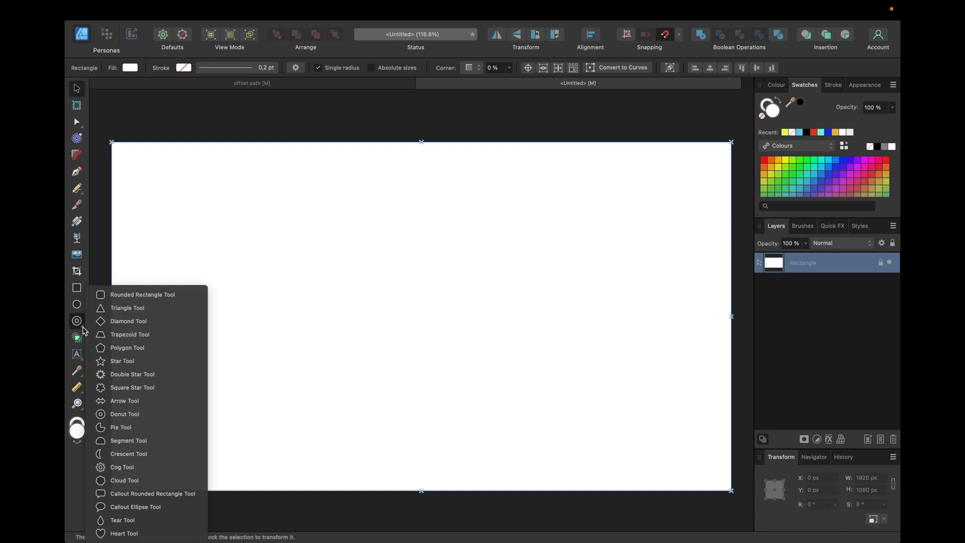
{"action": "left_click", "coordinate": [122, 413]}
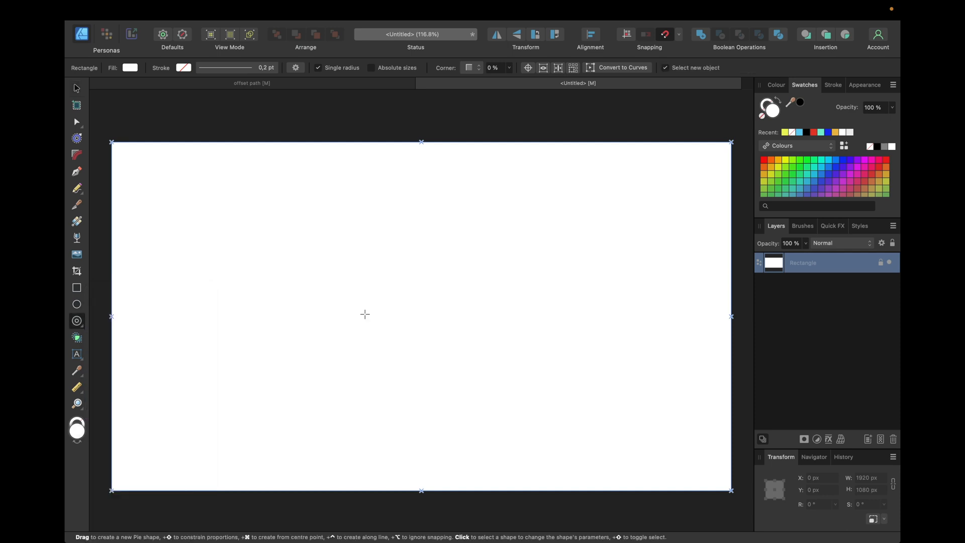
{"action": "left_click_drag", "start_coordinate": [354, 217], "coordinate": [569, 430]}
{"action": "left_click_drag", "start_coordinate": [423, 362], "coordinate": [410, 376]}
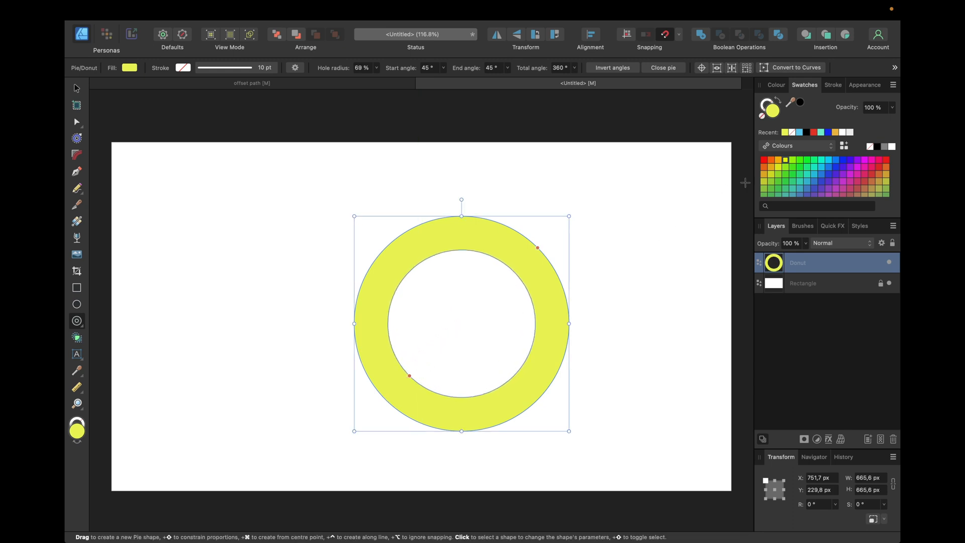
{"action": "left_click", "coordinate": [764, 160]}
Step: Centre the red donut on the page and duplicate it twice in place
{"action": "left_click", "coordinate": [76, 92]}
{"action": "left_click_drag", "start_coordinate": [466, 237], "coordinate": [424, 229]}
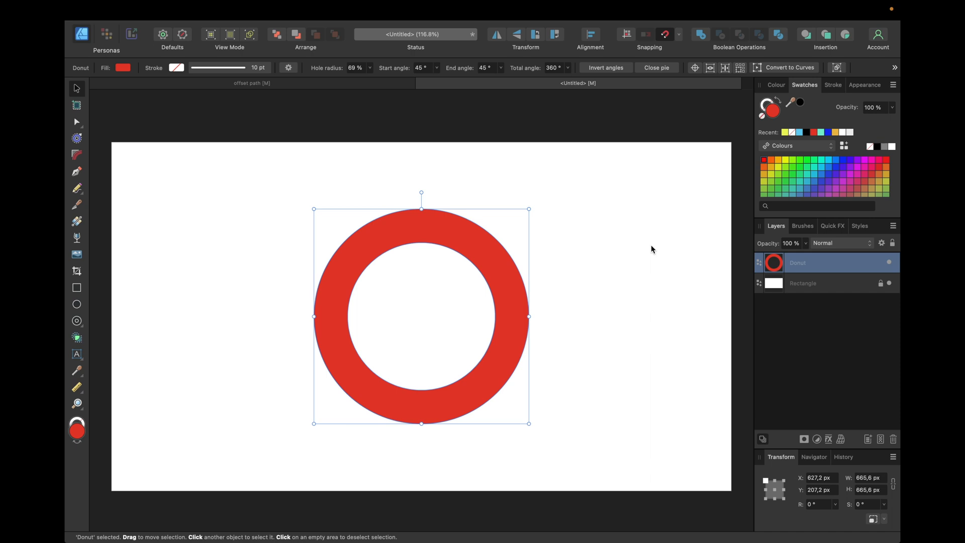
{"action": "key", "text": "super+j"}
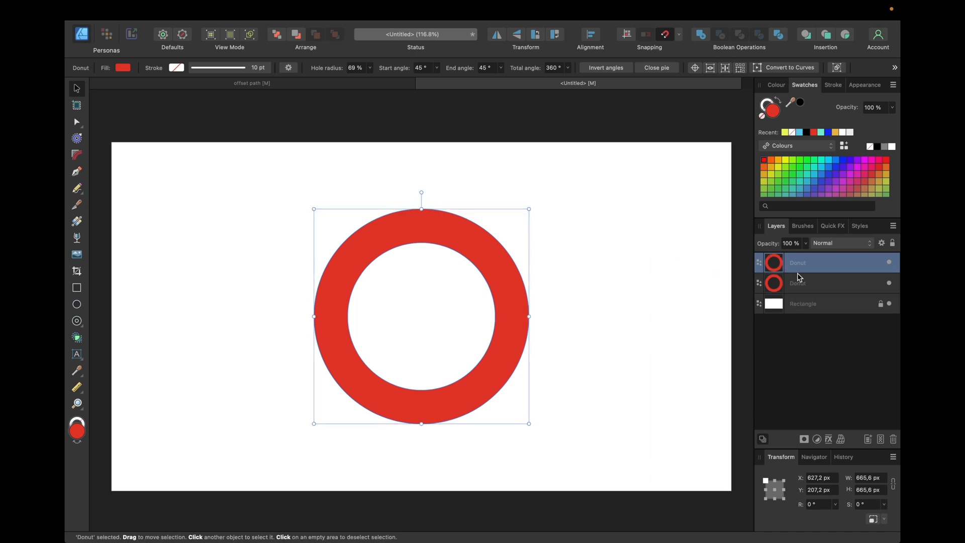
{"action": "key", "text": "super+j"}
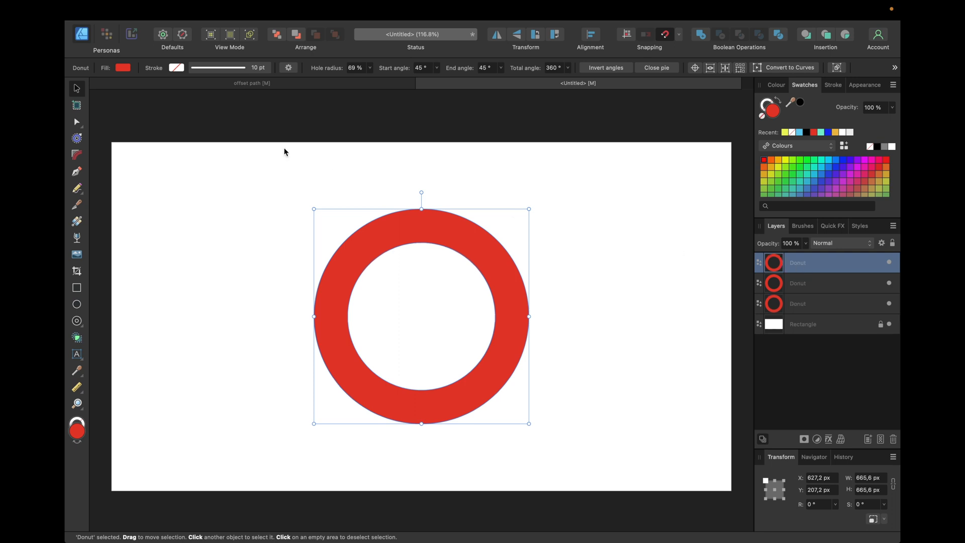
Step: Apply a 50 px contour to the top donut copy and fill it light blue
{"action": "left_click", "coordinate": [79, 140]}
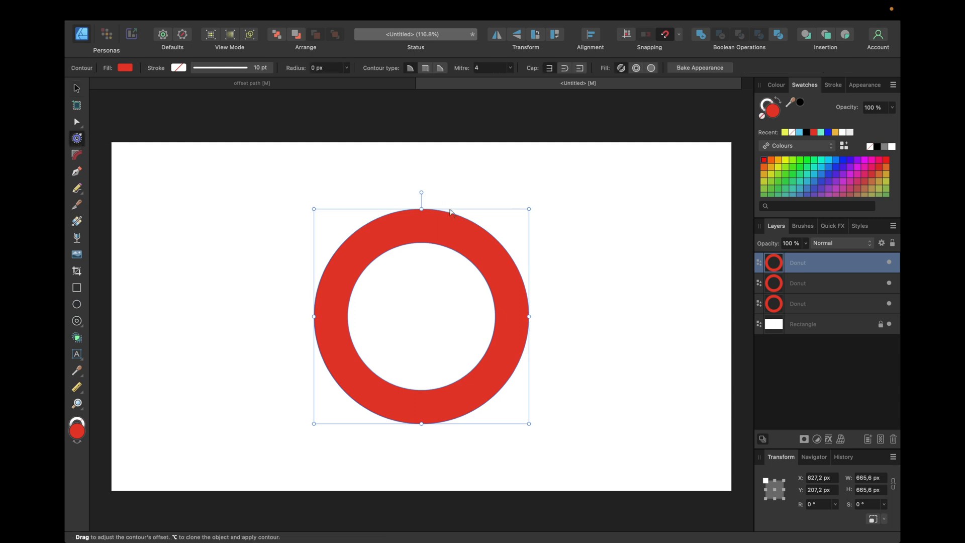
{"action": "left_click_drag", "start_coordinate": [452, 218], "coordinate": [469, 211]}
{"action": "double_click", "coordinate": [315, 68]}
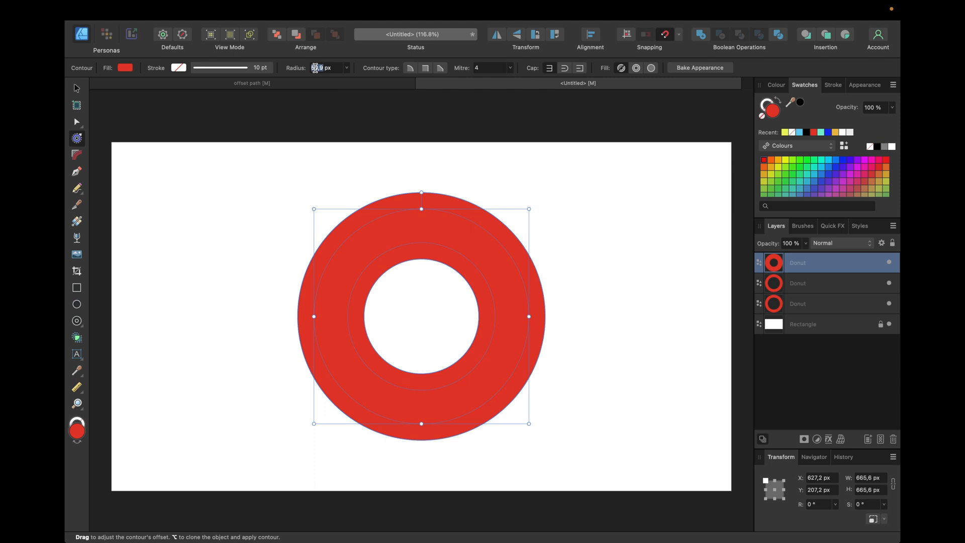
{"action": "type", "text": "50"}
{"action": "key", "text": "Return"}
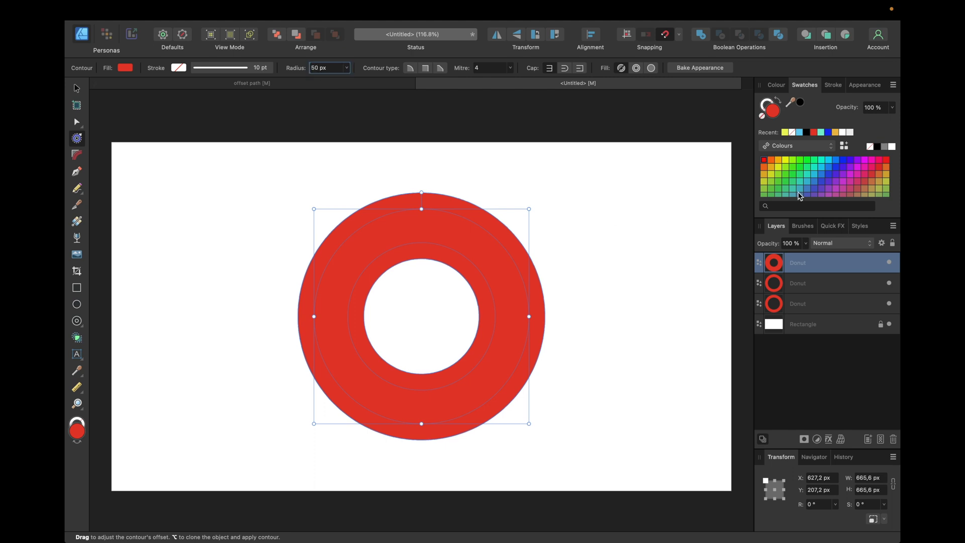
{"action": "left_click", "coordinate": [800, 132]}
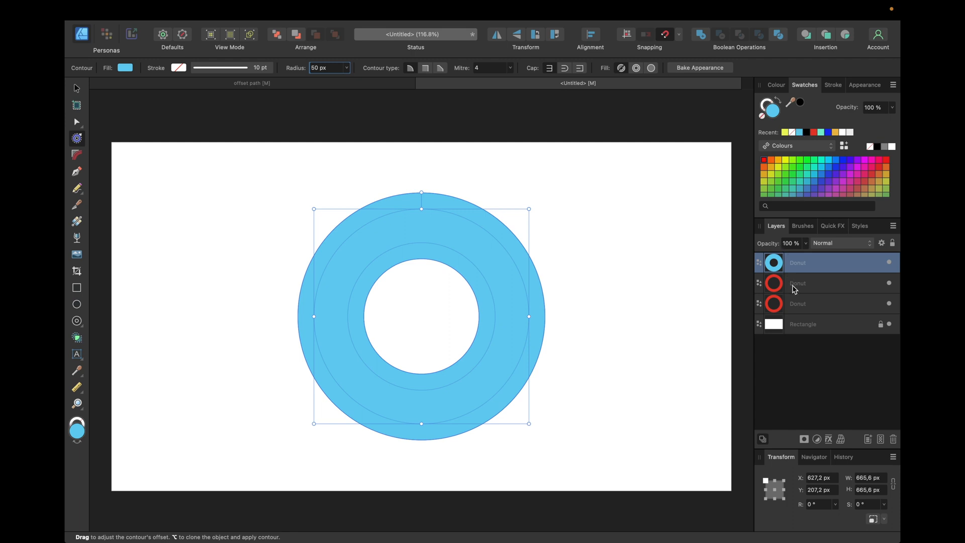
Step: Convert the middle donut copy to curves and delete the nodes of its inner circle to leave a solid disc
{"action": "left_click", "coordinate": [793, 286]}
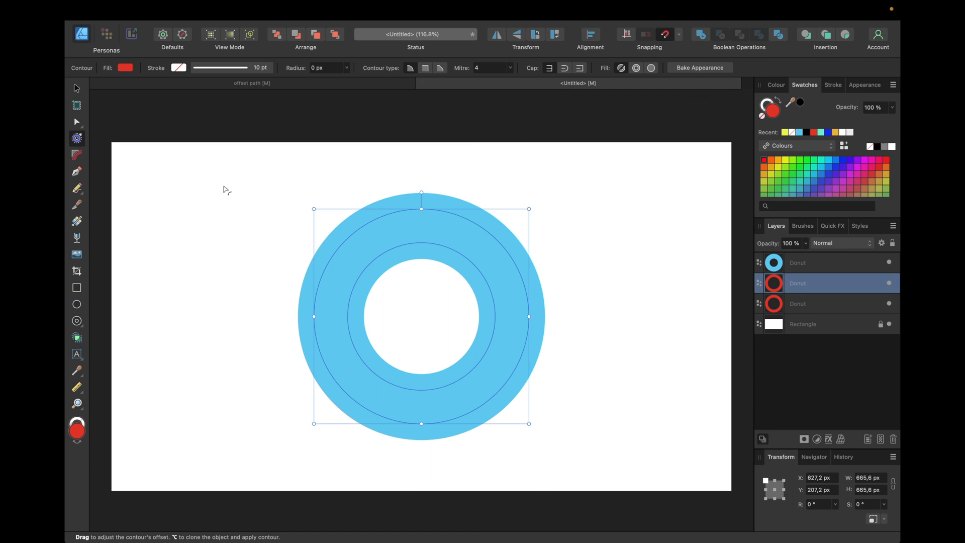
{"action": "key", "text": "super+Return"}
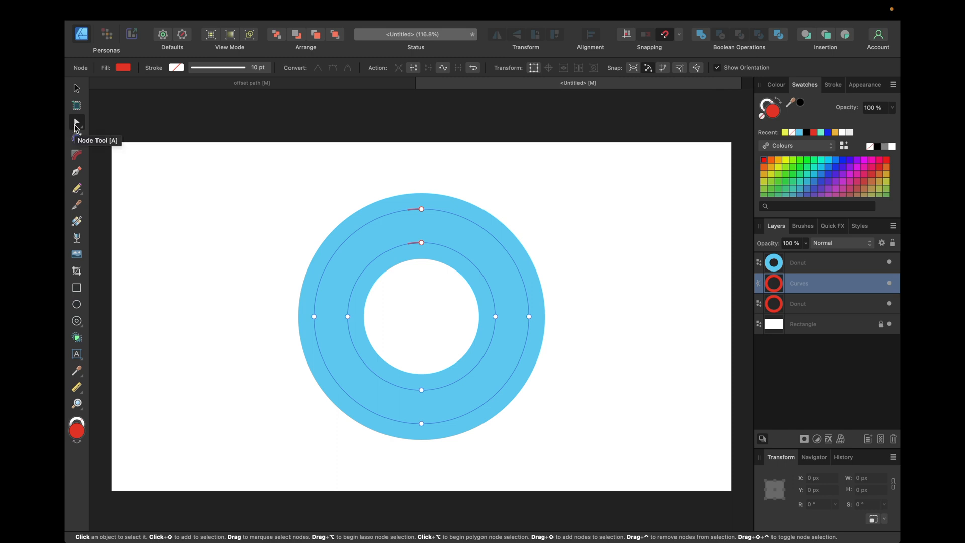
{"action": "left_click", "coordinate": [422, 243]}
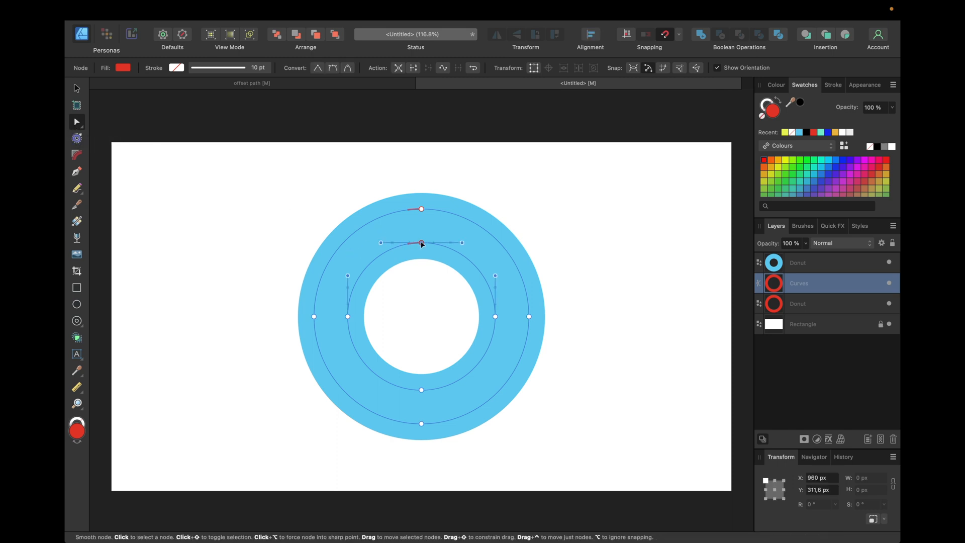
{"action": "key", "text": "Delete"}
{"action": "left_click", "coordinate": [496, 318]}
{"action": "key", "text": "Delete"}
{"action": "left_click", "coordinate": [422, 390]}
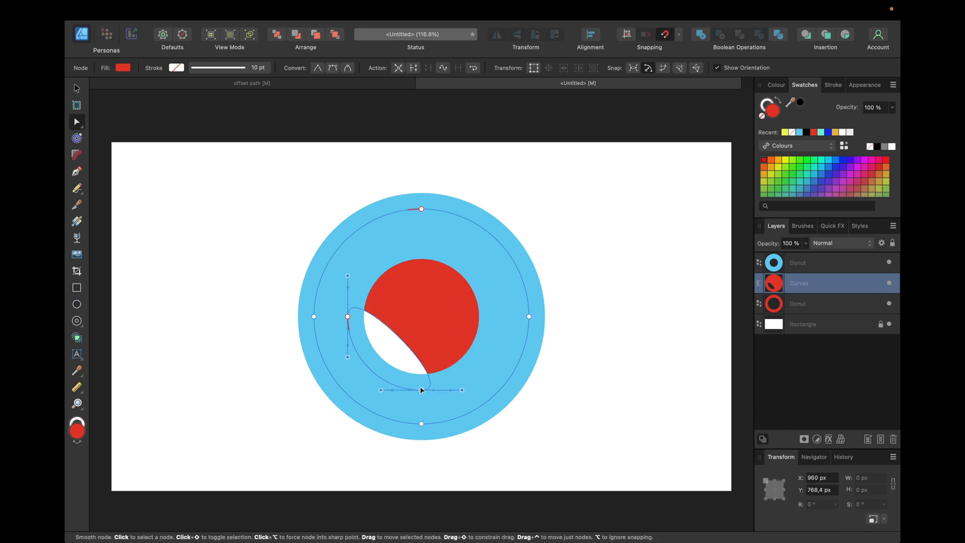
{"action": "key", "text": "Delete"}
Step: Bake the appearance of the light blue donut's contour
{"action": "left_click", "coordinate": [822, 266]}
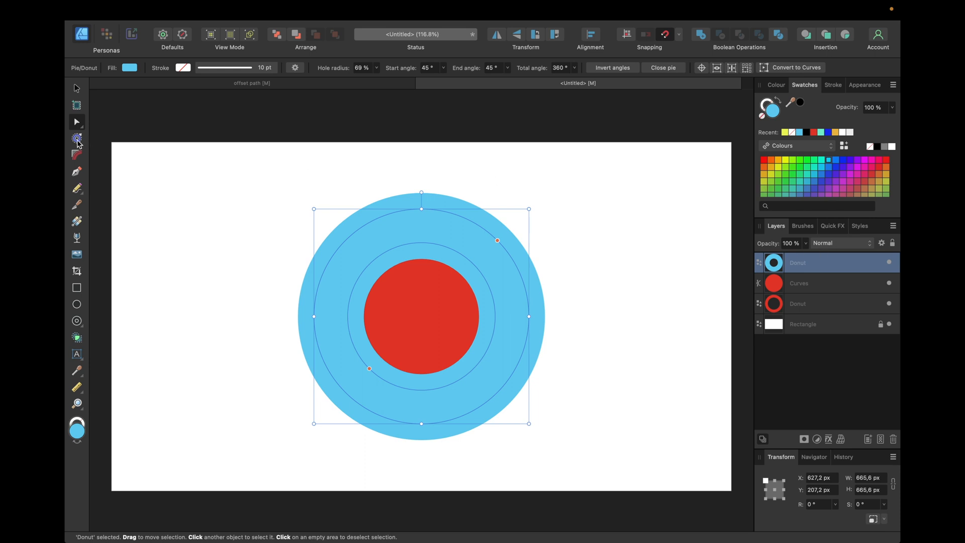
{"action": "left_click", "coordinate": [77, 141]}
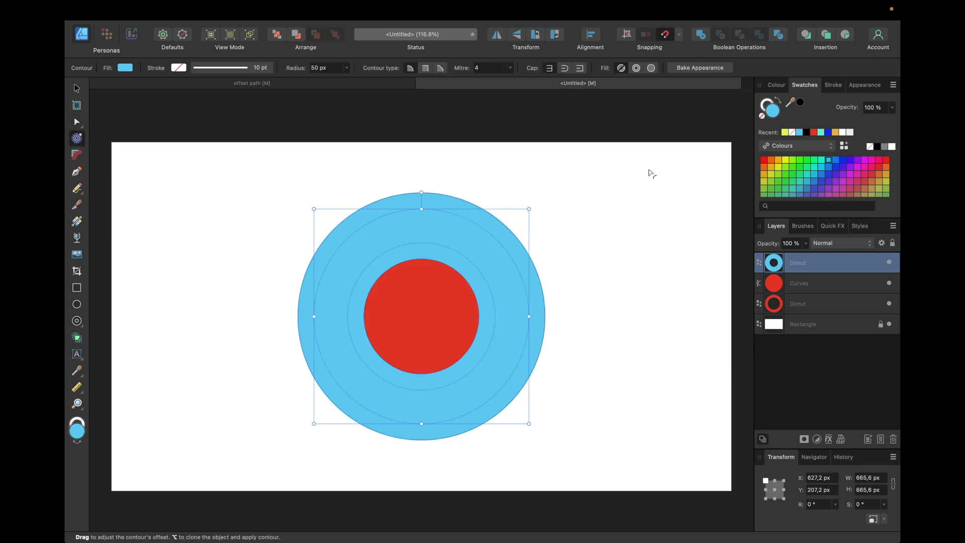
{"action": "left_click", "coordinate": [698, 69]}
Step: Move the solid red disc above the light blue ring and subtract it from the ring
{"action": "left_click", "coordinate": [812, 283]}
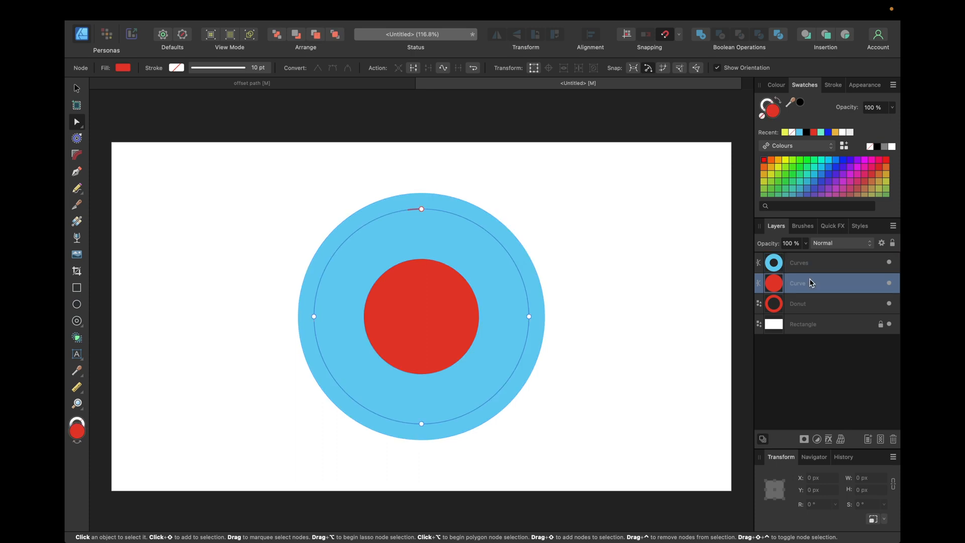
{"action": "left_click_drag", "start_coordinate": [800, 283], "coordinate": [799, 258]}
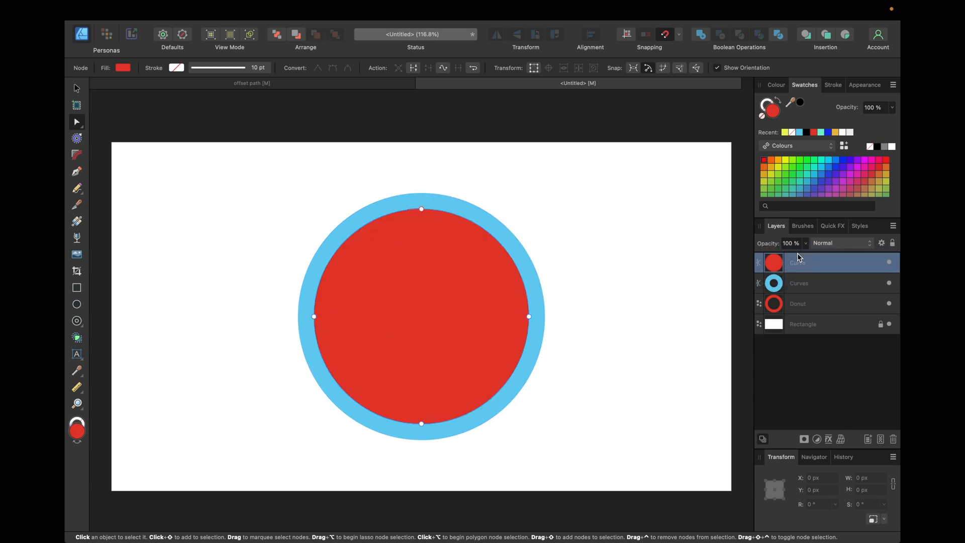
{"action": "left_click", "coordinate": [796, 287], "text": "shift"}
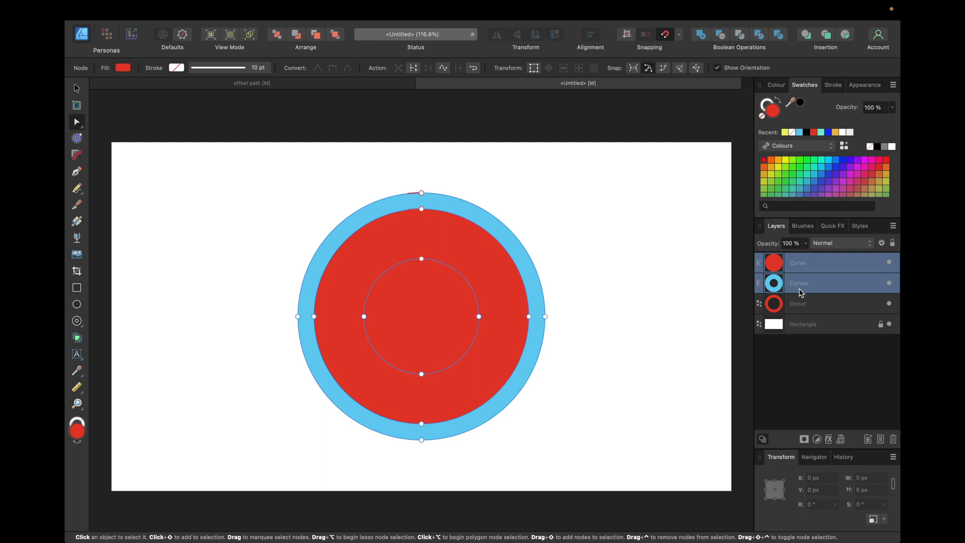
{"action": "left_click", "coordinate": [721, 38]}
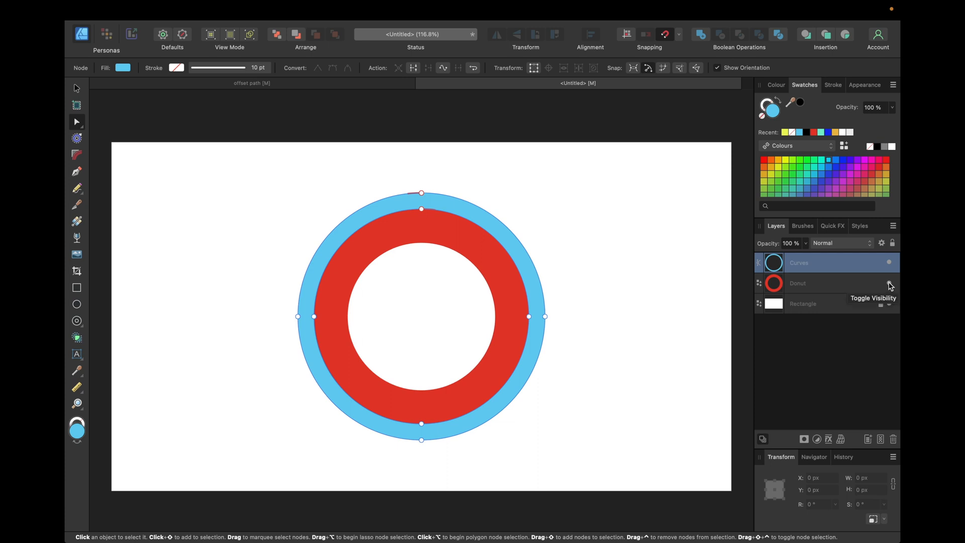
Step: Hide and reshow the red donut to check the blue ring alone, and fill the donut white
{"action": "left_click", "coordinate": [889, 284]}
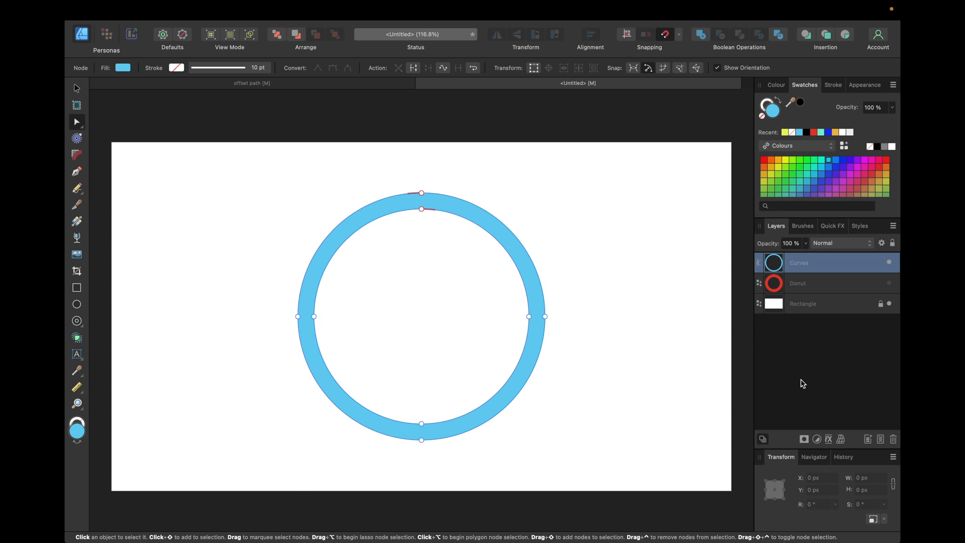
{"action": "left_click", "coordinate": [889, 283]}
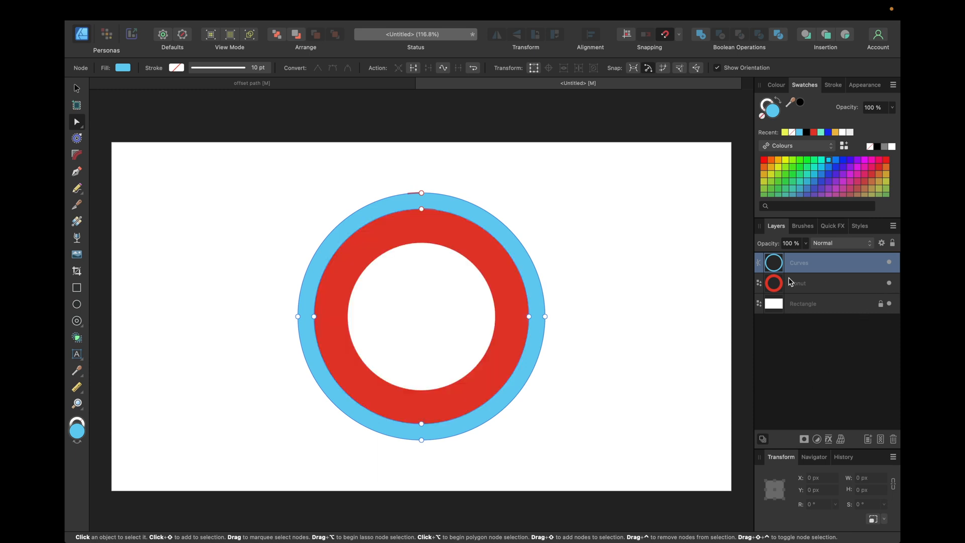
{"action": "left_click", "coordinate": [790, 282]}
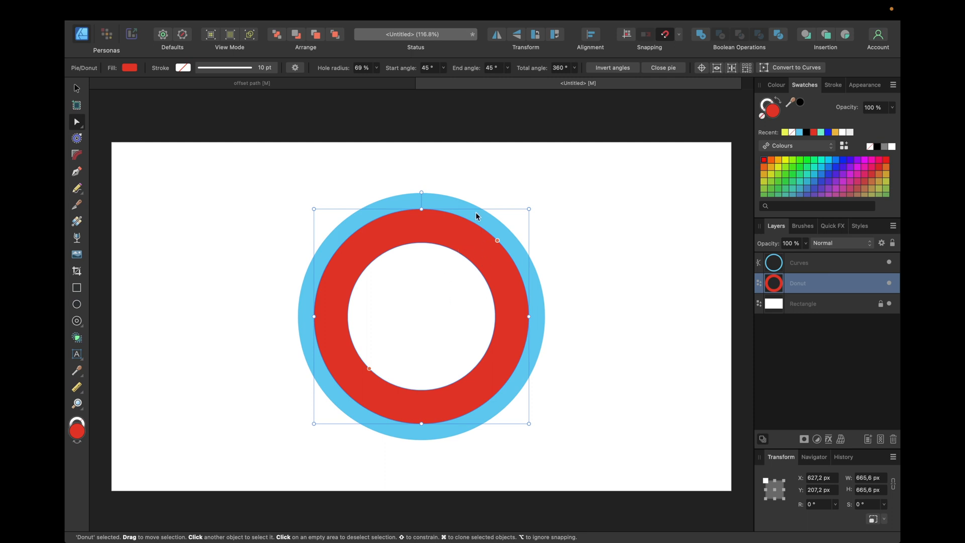
{"action": "left_click", "coordinate": [892, 147]}
Step: Fill the locked background rectangle black and clear the selection
{"action": "left_click", "coordinate": [793, 270]}
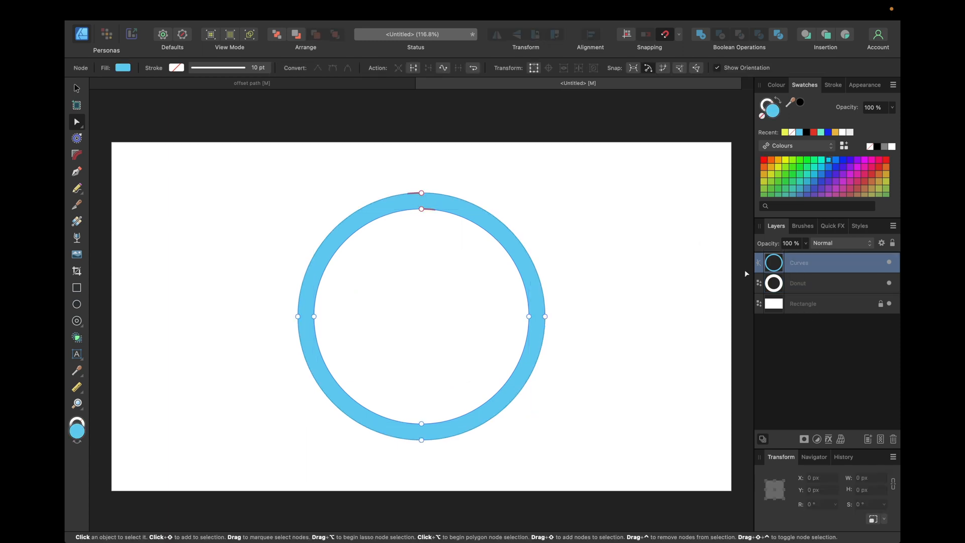
{"action": "left_click", "coordinate": [819, 300]}
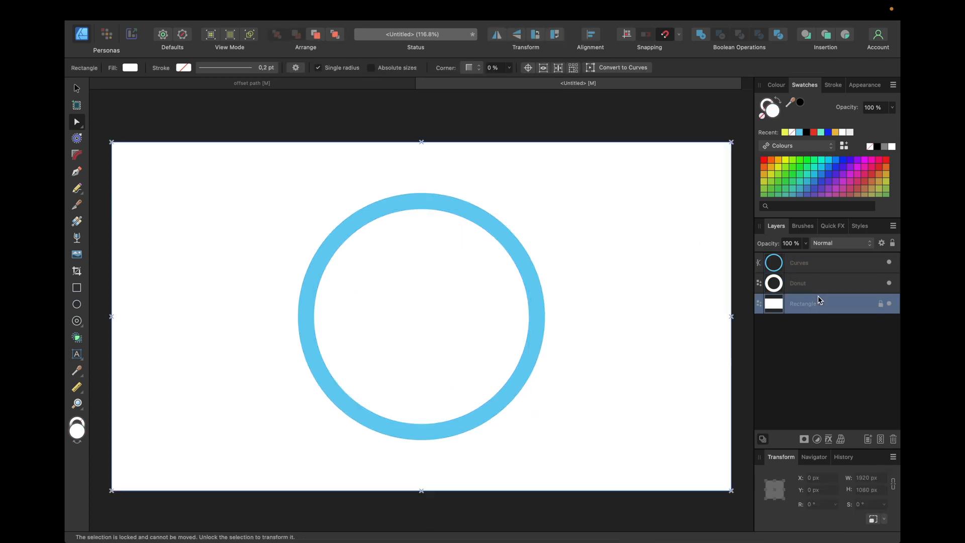
{"action": "left_click", "coordinate": [877, 146]}
{"action": "left_click", "coordinate": [570, 105]}
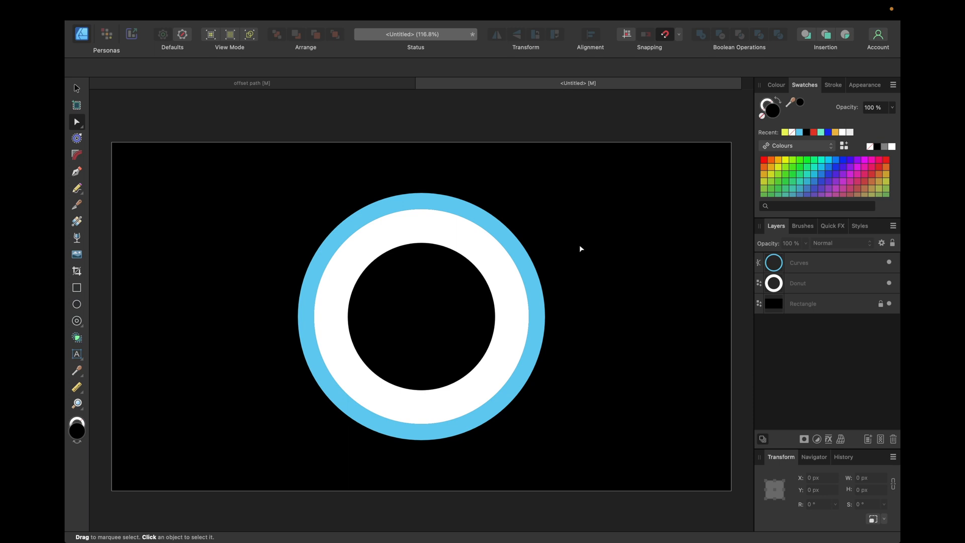